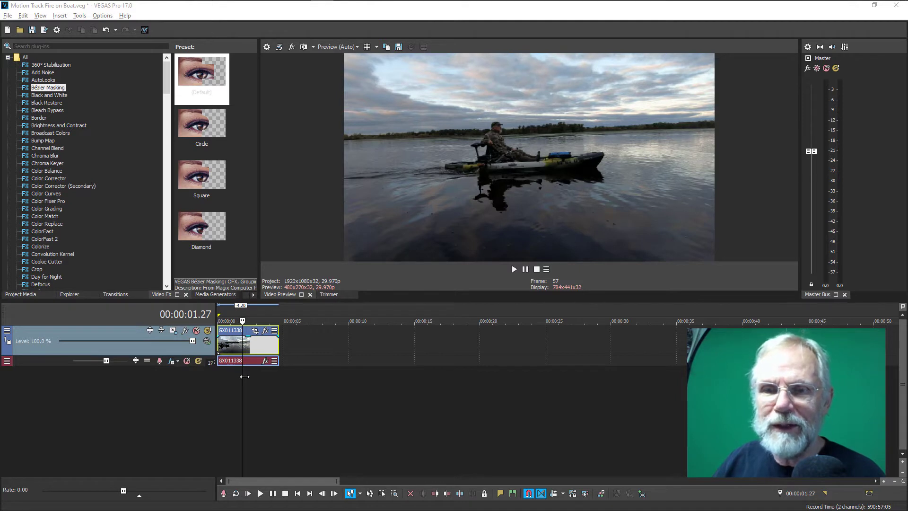
- Return the playhead to 00:00:00.00 at the start of the kayak clip
click(297, 493)
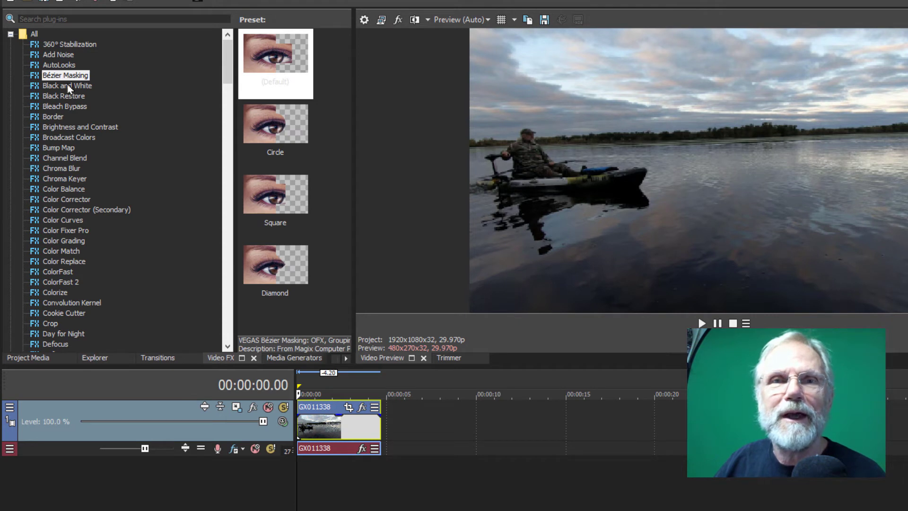
- Apply Bézier Masking to the kayak clip, shrink the mask around the kayaker, and adjust its blend amount
drag(65, 75, 342, 425)
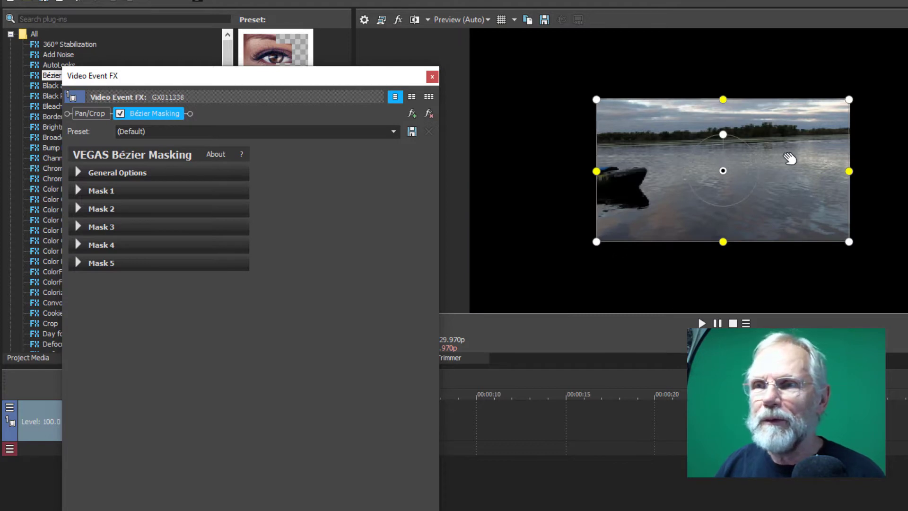
drag(787, 156, 675, 154)
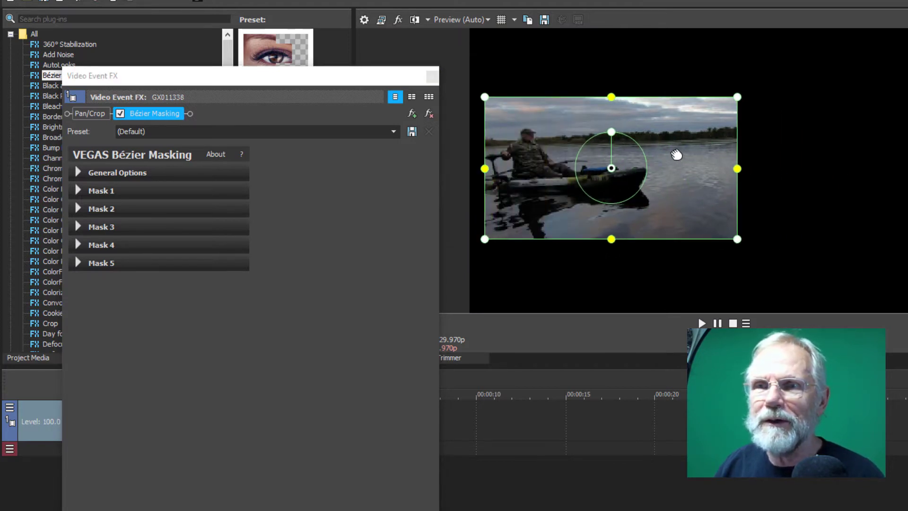
drag(736, 96, 551, 147)
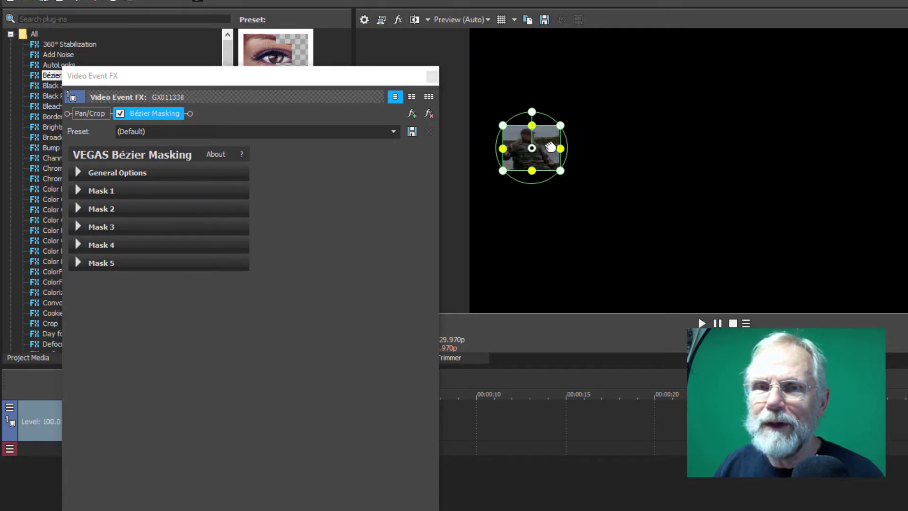
click(87, 173)
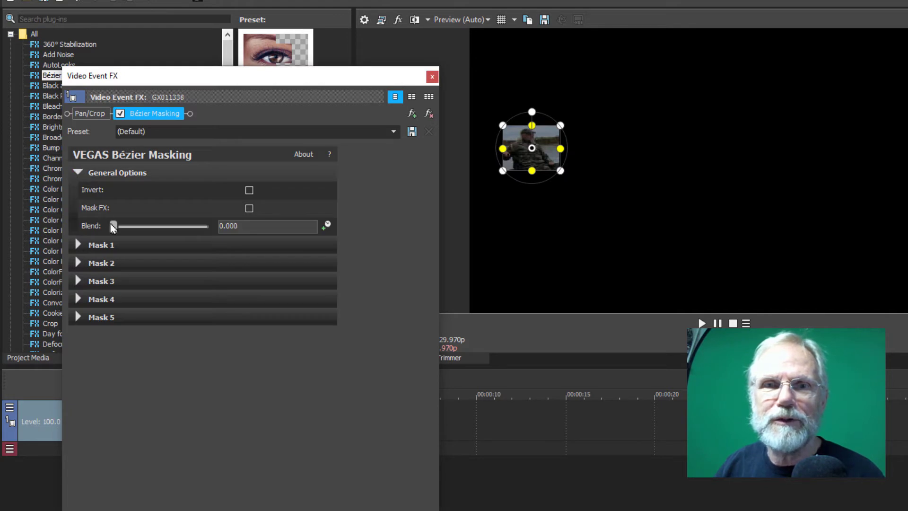
drag(113, 226, 73, 228)
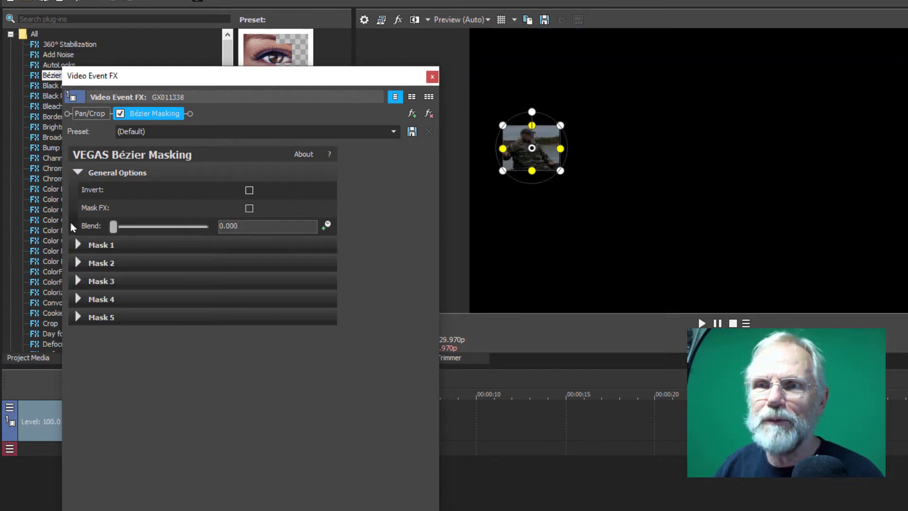
- Run forward motion tracking on Mask 1 from its Tracking settings
click(80, 173)
click(80, 191)
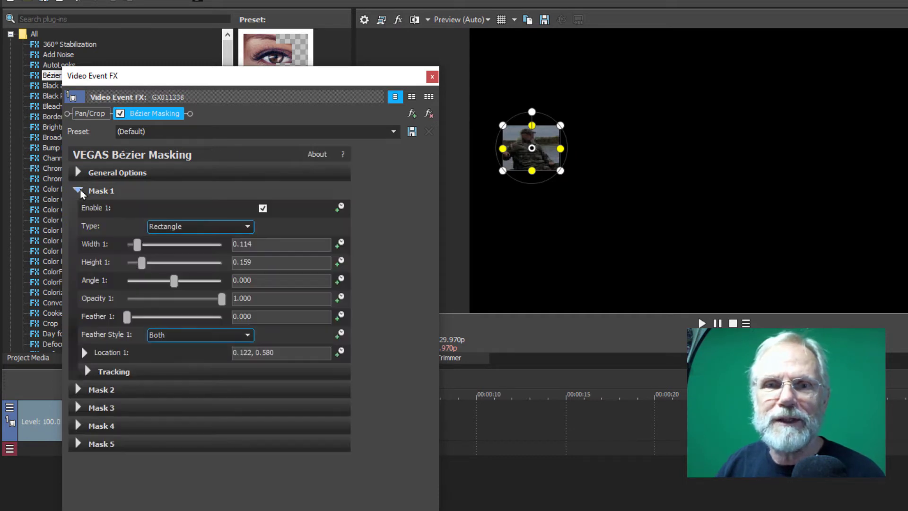
click(87, 373)
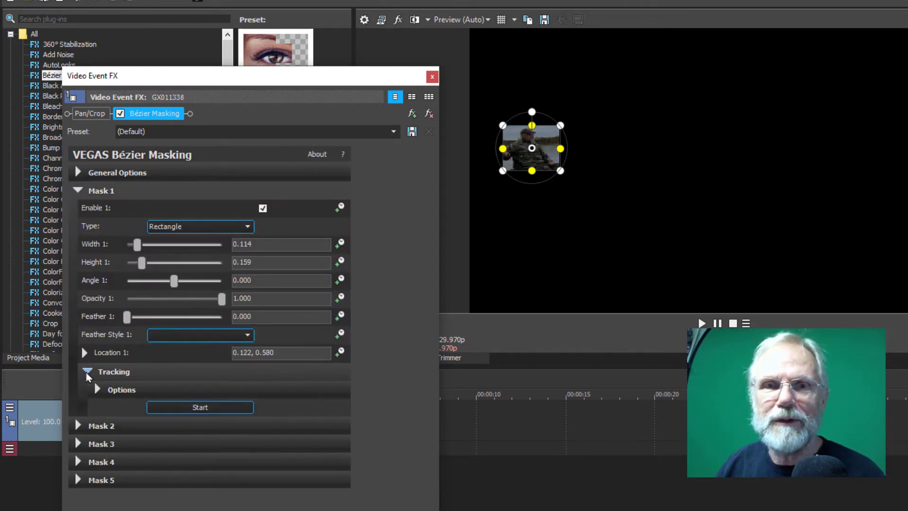
click(179, 406)
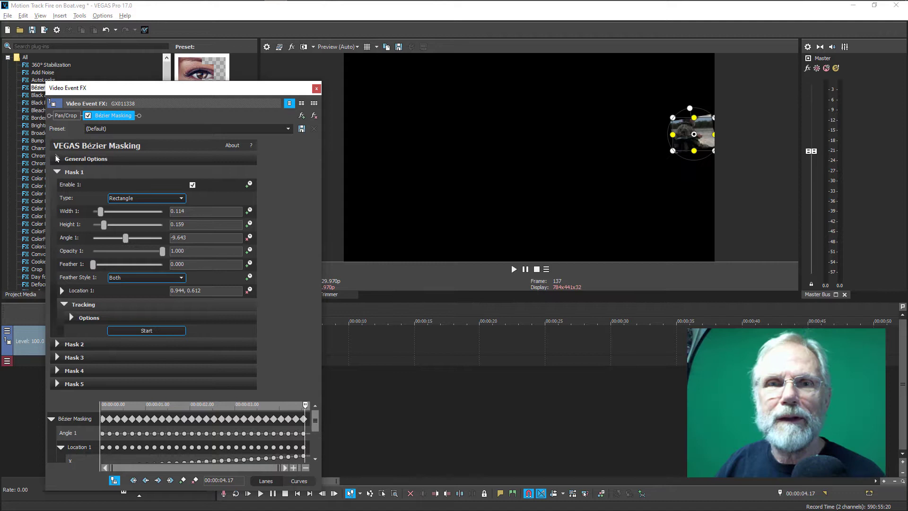
- Test the Invert and Mask FX options in General Options, leaving Mask FX enabled
click(57, 159)
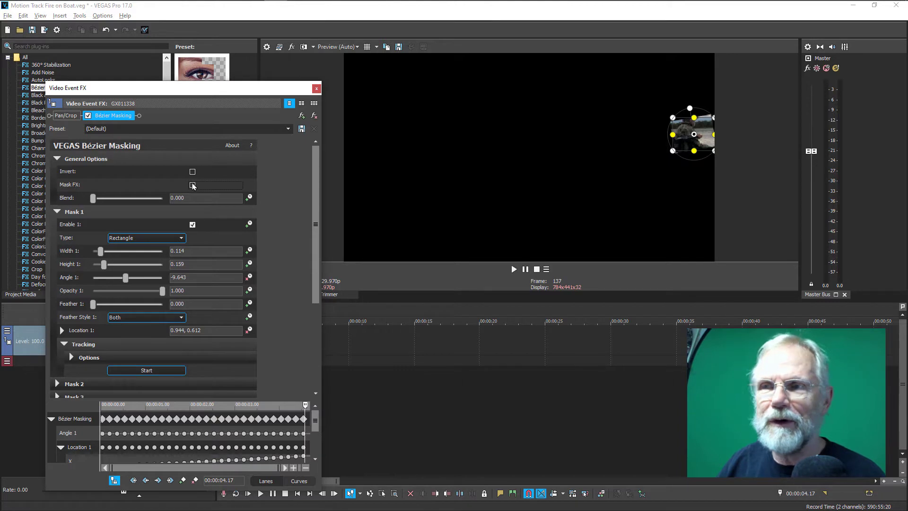
click(193, 184)
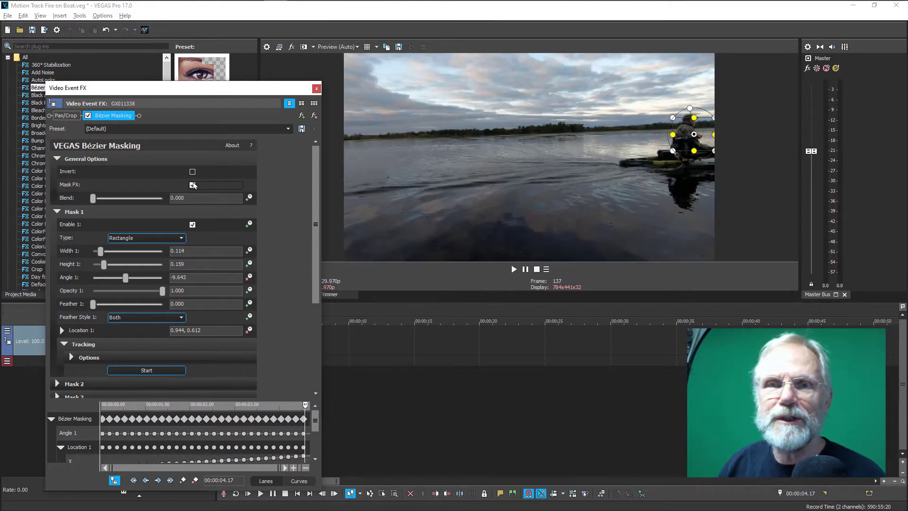
click(193, 185)
click(192, 171)
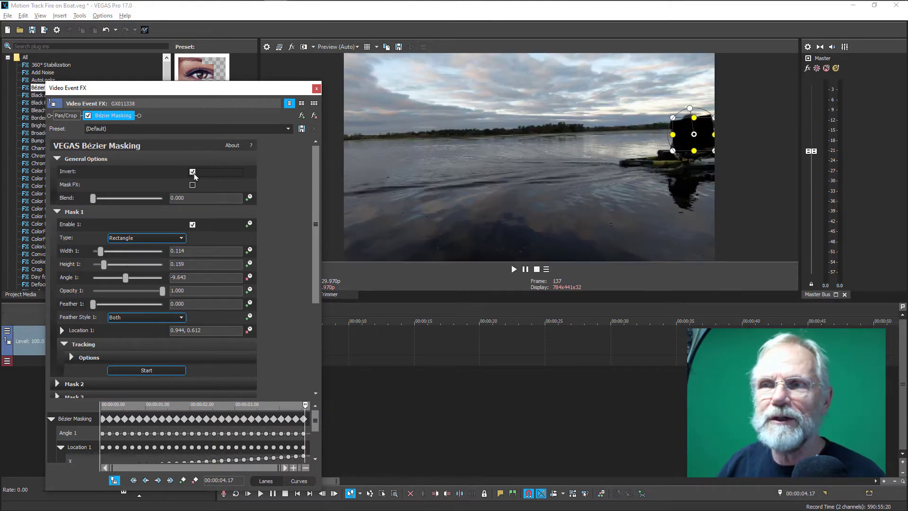
click(193, 172)
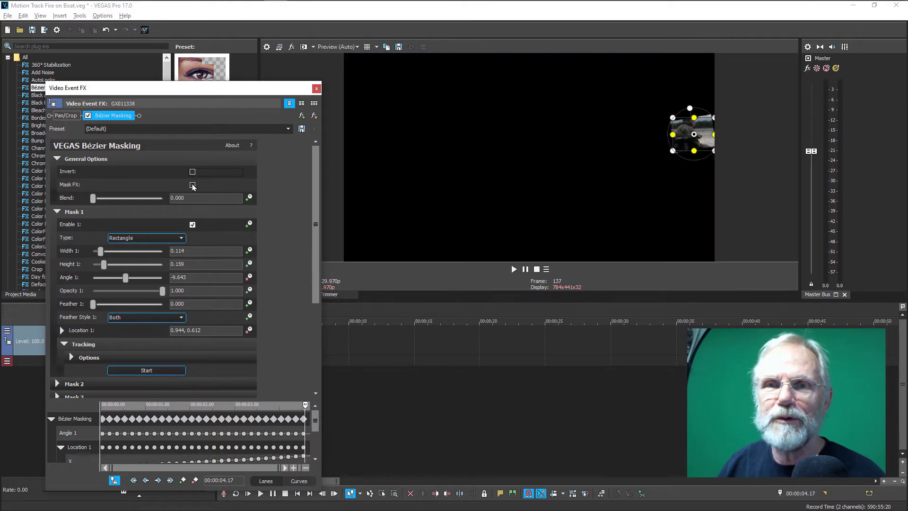
click(193, 184)
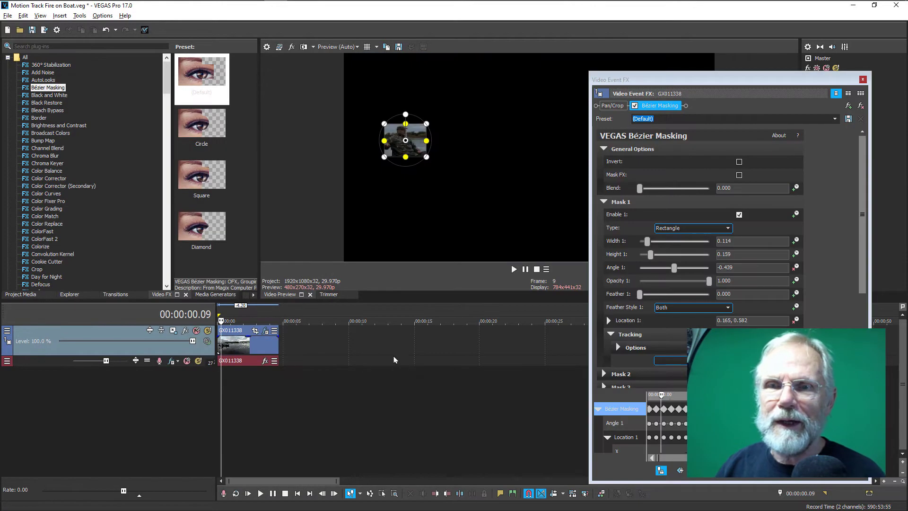
- Play back to check the tracking, keep Mask FX on, and close the Video Event FX window
key(space)
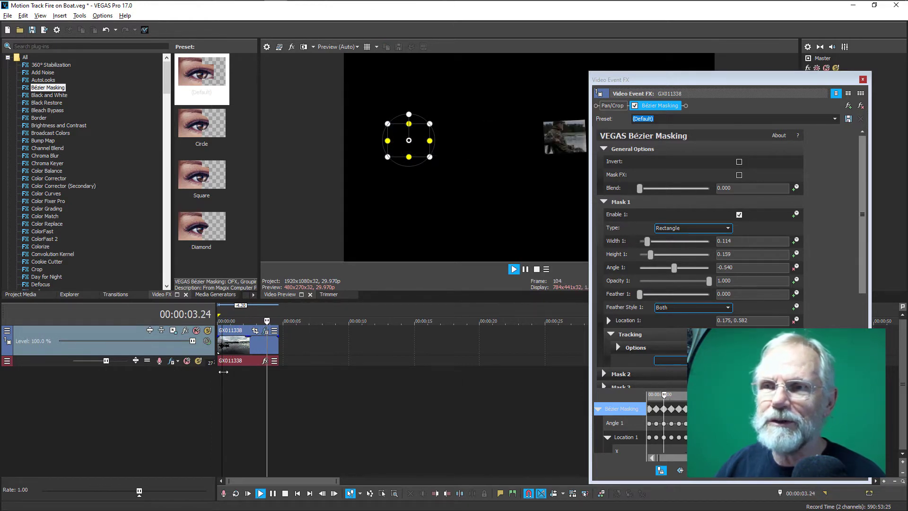
key(space)
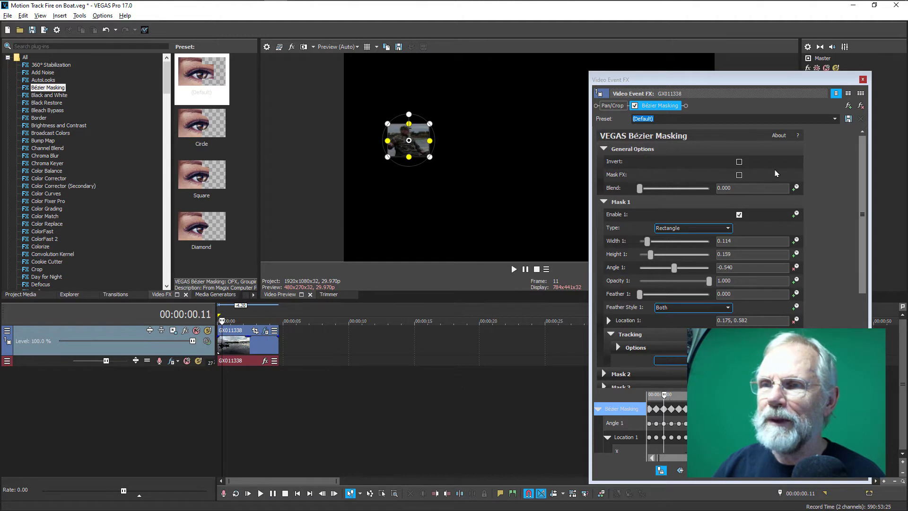
click(739, 174)
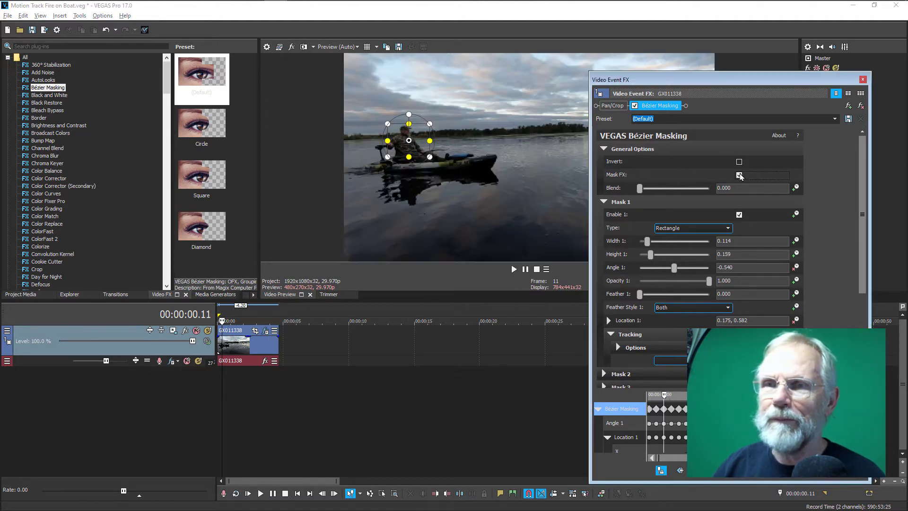
click(865, 79)
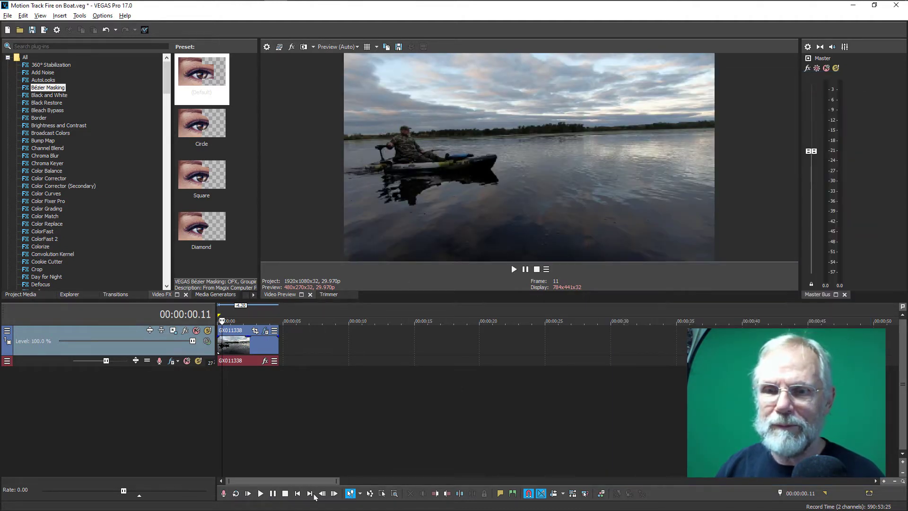
- Add a video track above the kayak footage and place a shortened FireLoop.mp4 on it
click(298, 494)
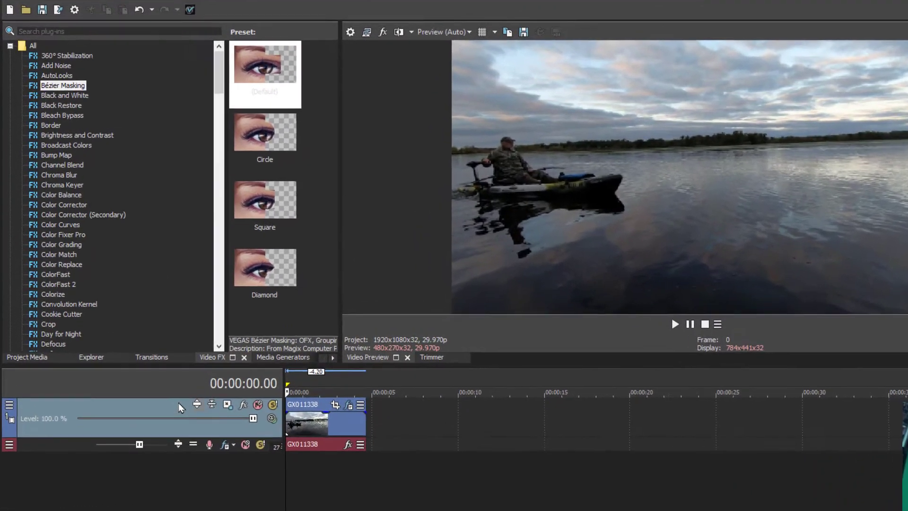
right_click(135, 330)
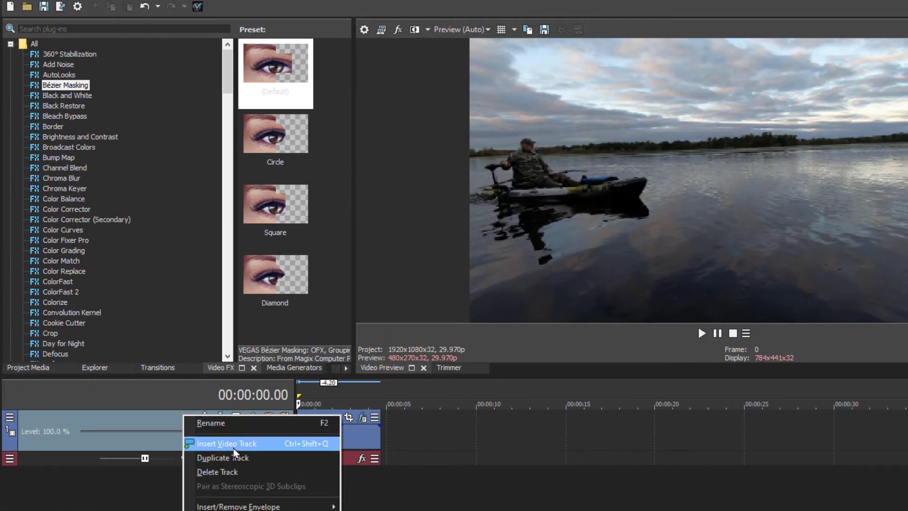
click(210, 444)
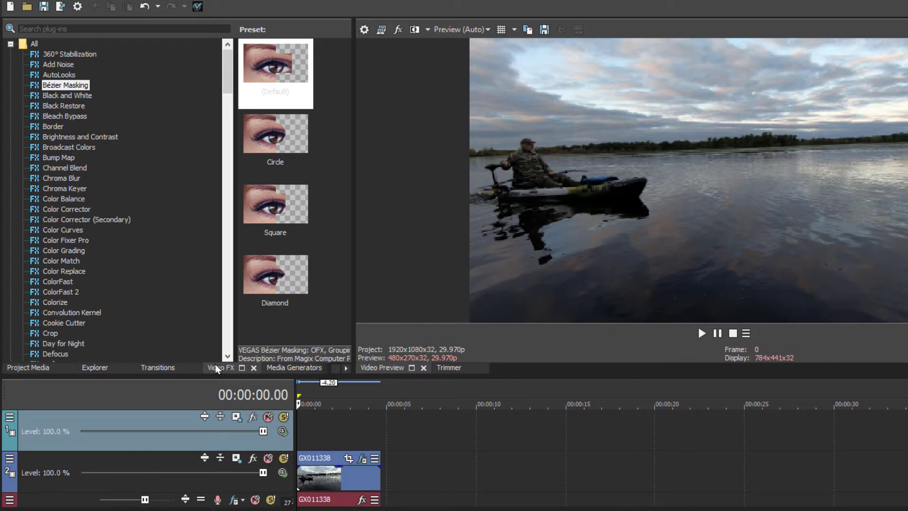
click(96, 373)
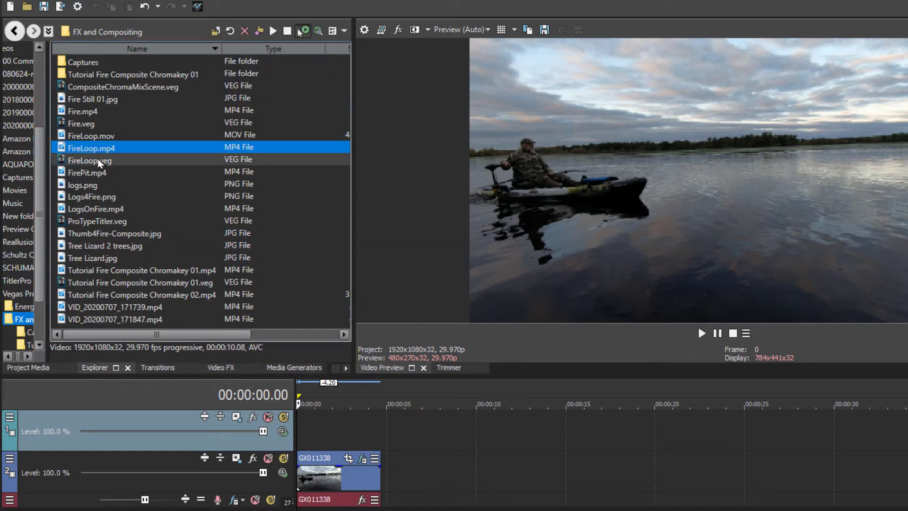
drag(90, 149, 279, 425)
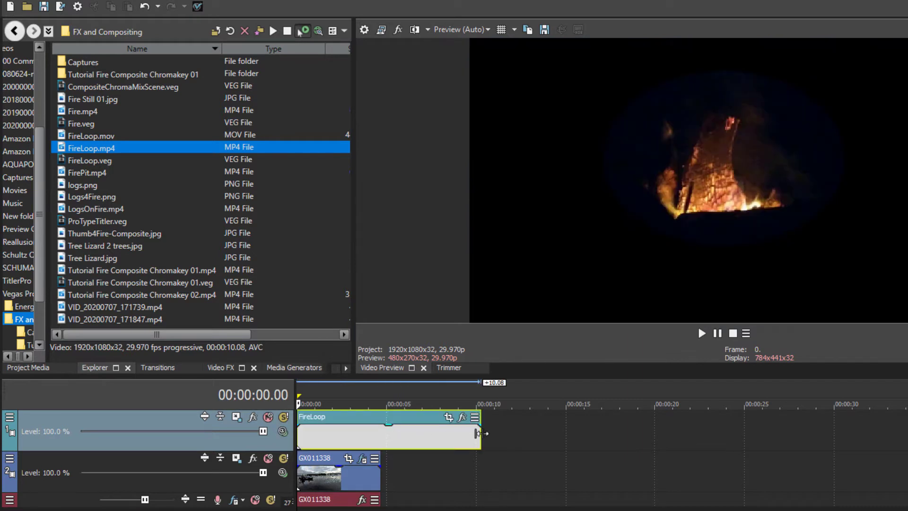
drag(479, 431, 381, 444)
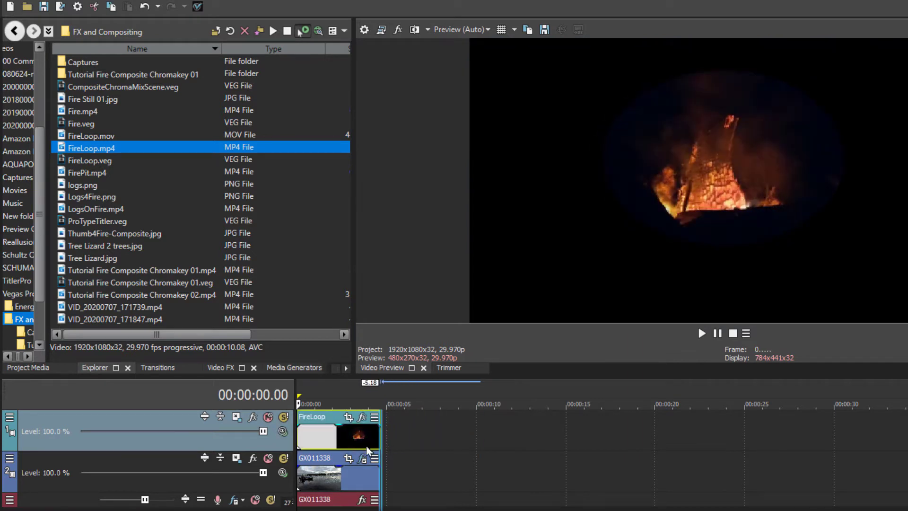
- Set the fire track's compositing mode to Screen and preview it at 00:00:02.26
click(282, 431)
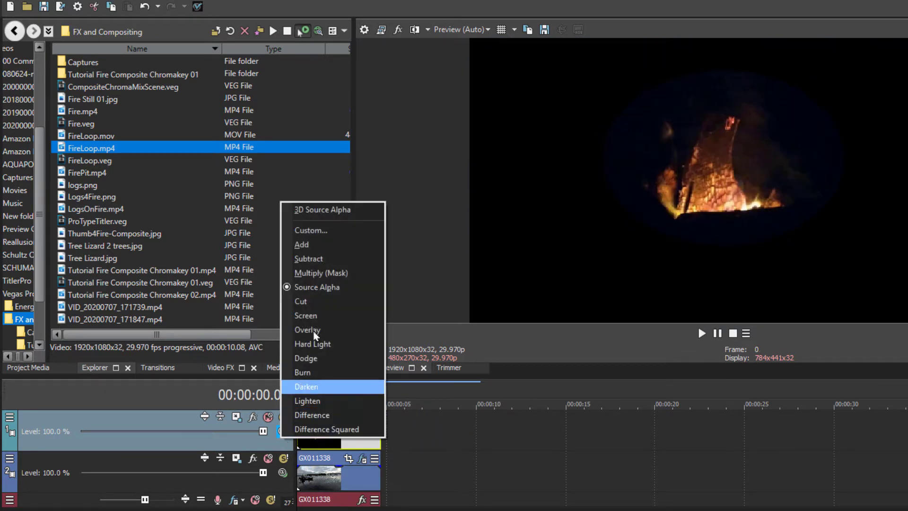
click(312, 316)
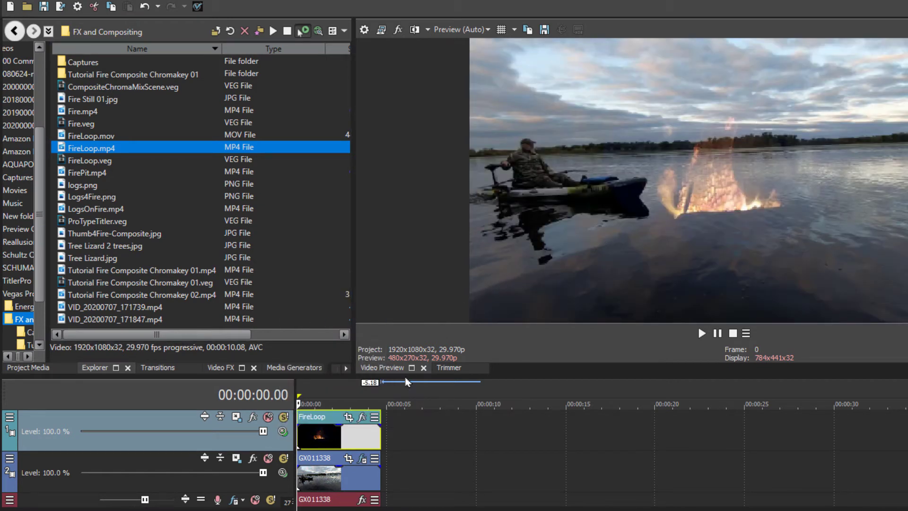
click(348, 431)
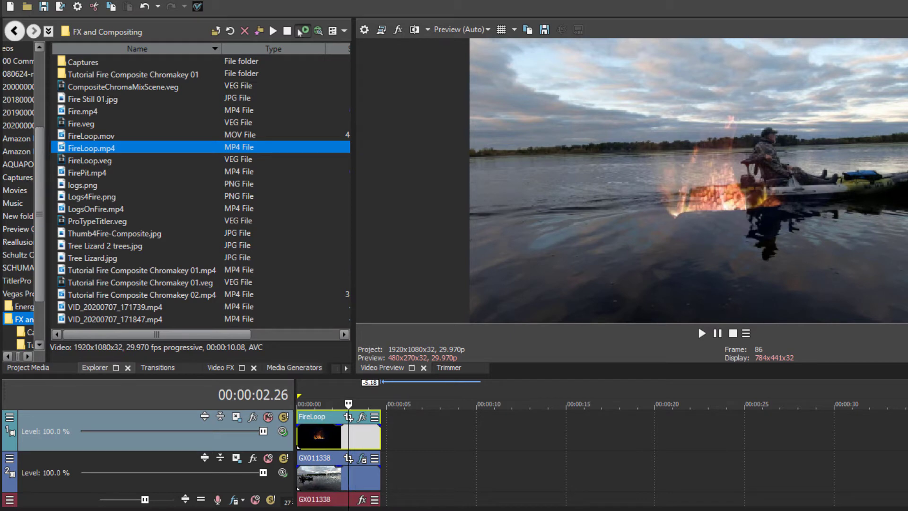
key(ctrl+Home)
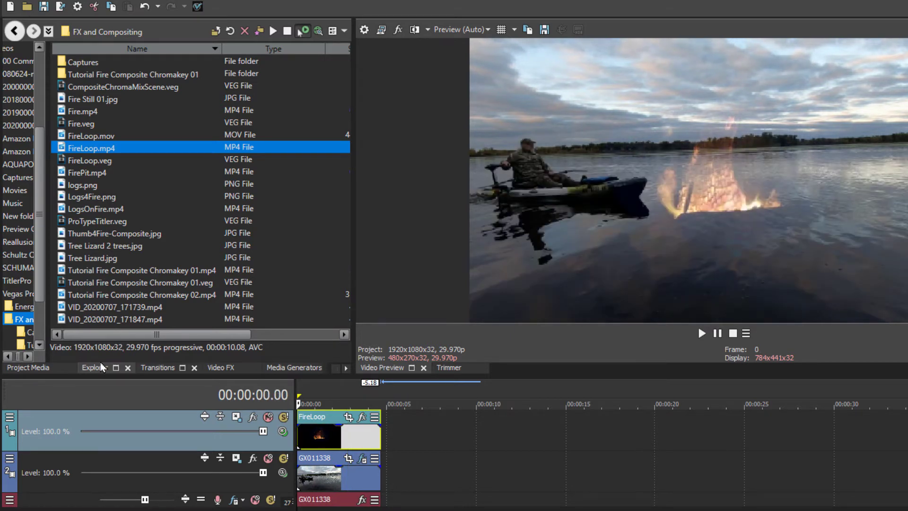
- Apply Picture In Picture to FireLoop, shrinking the fire to about 0.319 scale on the kayak
click(222, 368)
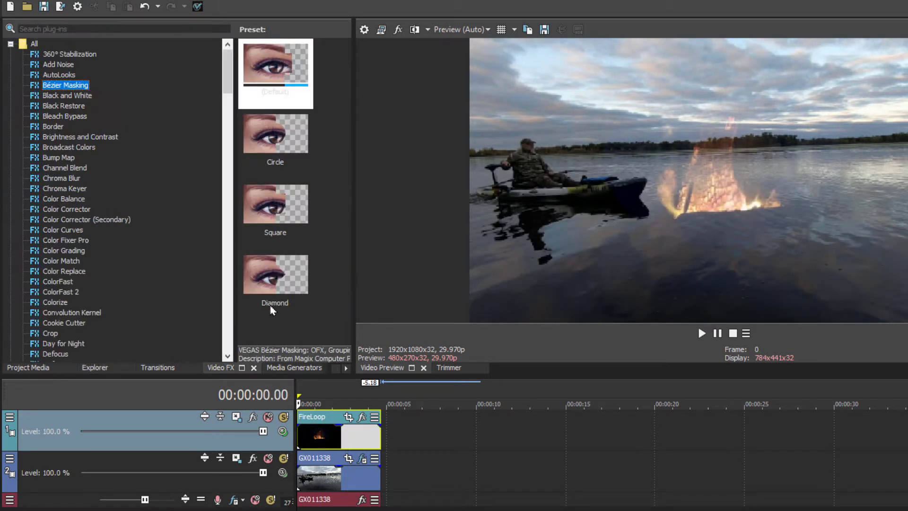
drag(225, 82, 196, 284)
drag(69, 230, 338, 418)
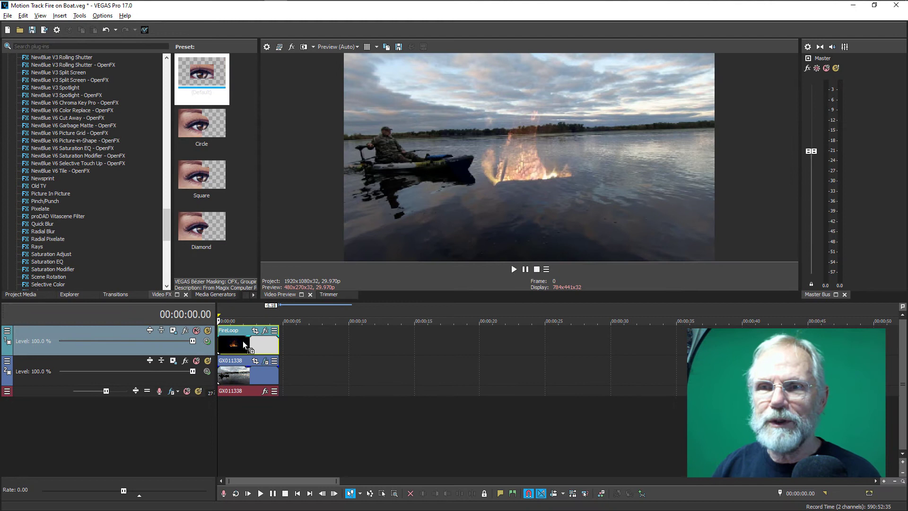
drag(243, 341, 243, 342)
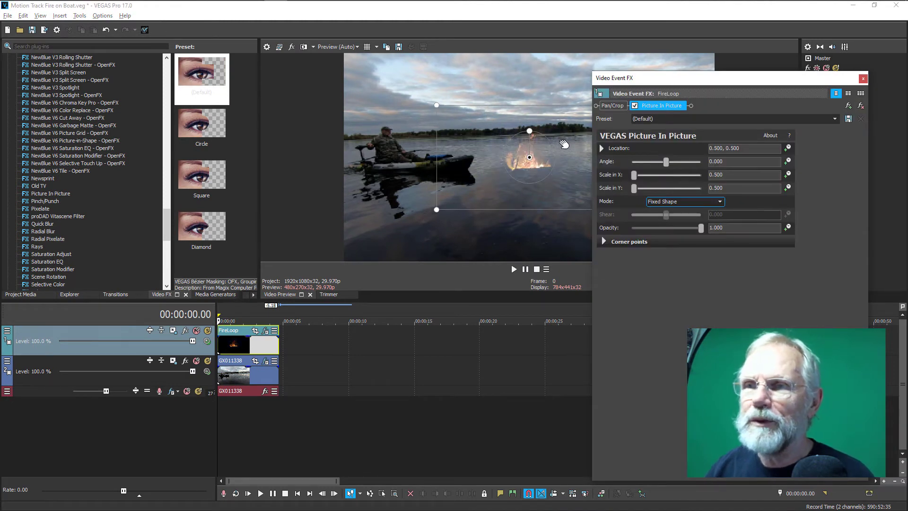
drag(568, 140, 476, 130)
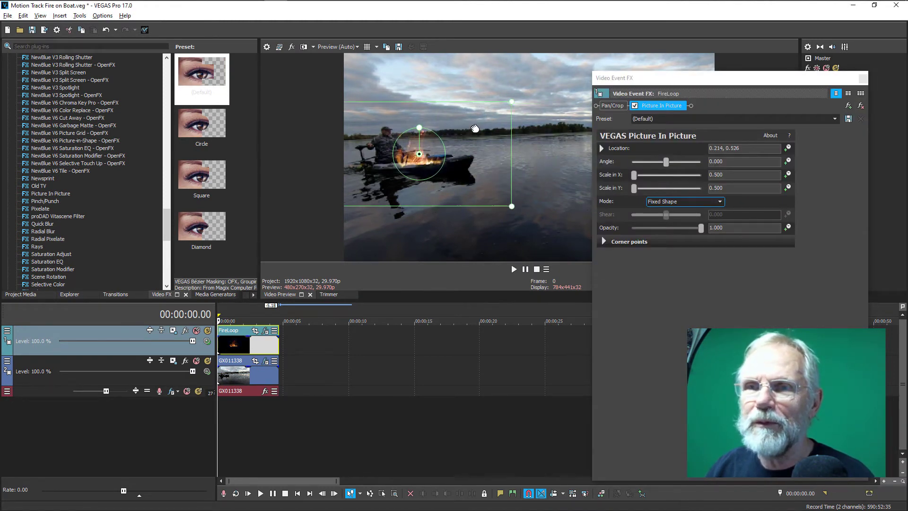
drag(530, 95, 459, 133)
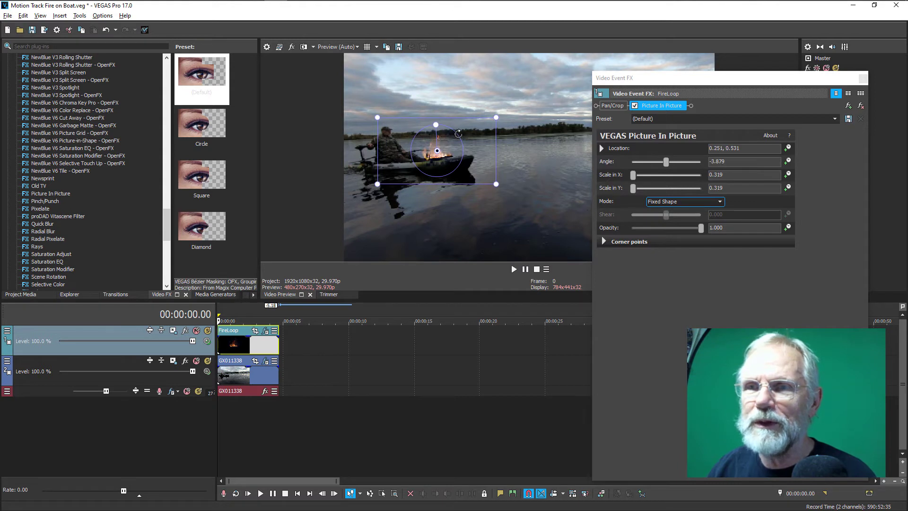
- Close the Picture In Picture settings, check the fire at 00:00:02.10, and select both kayak and FireLoop events
click(863, 78)
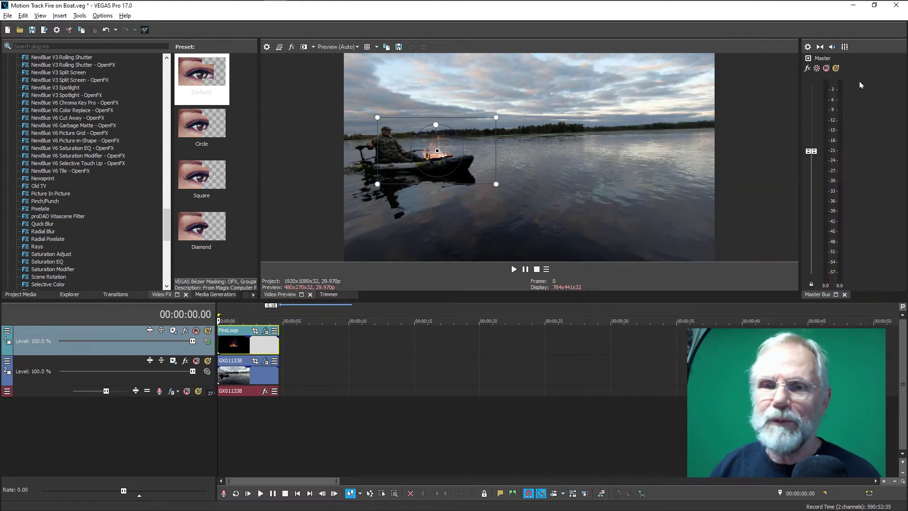
click(248, 343)
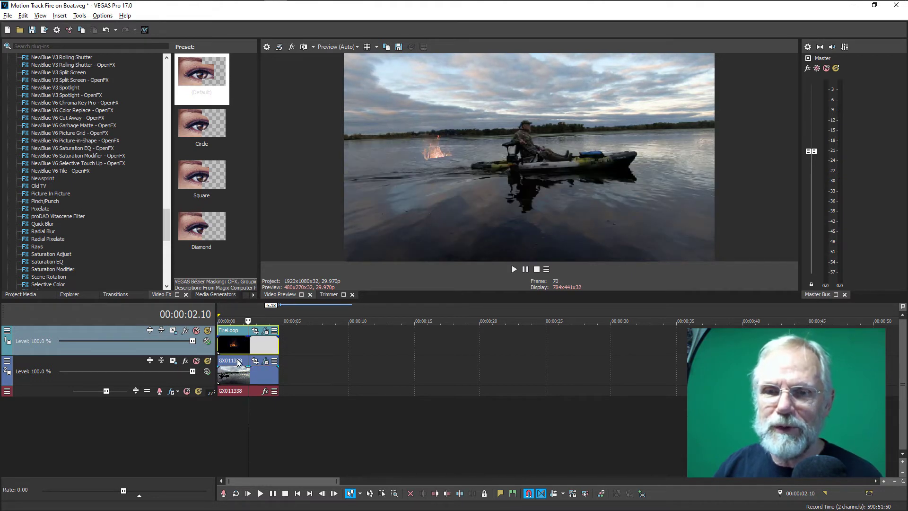
click(249, 376)
click(239, 350)
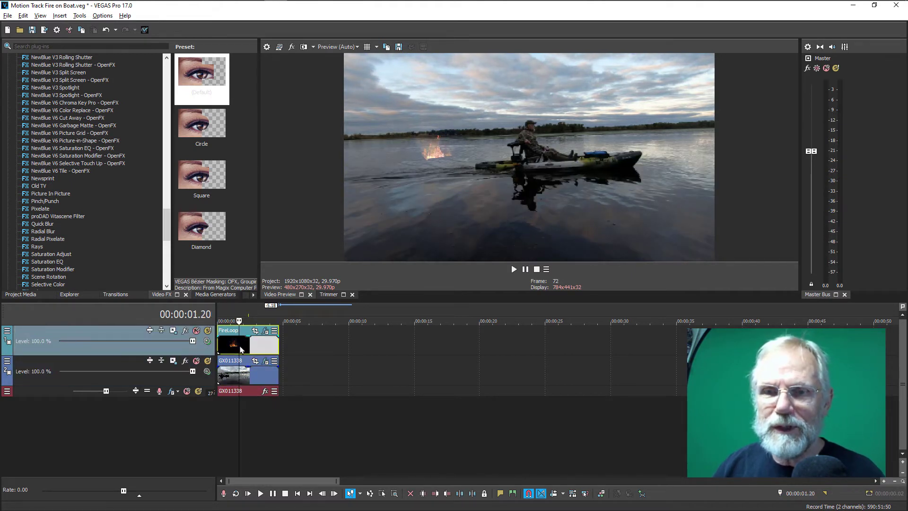
ctrl+click(261, 374)
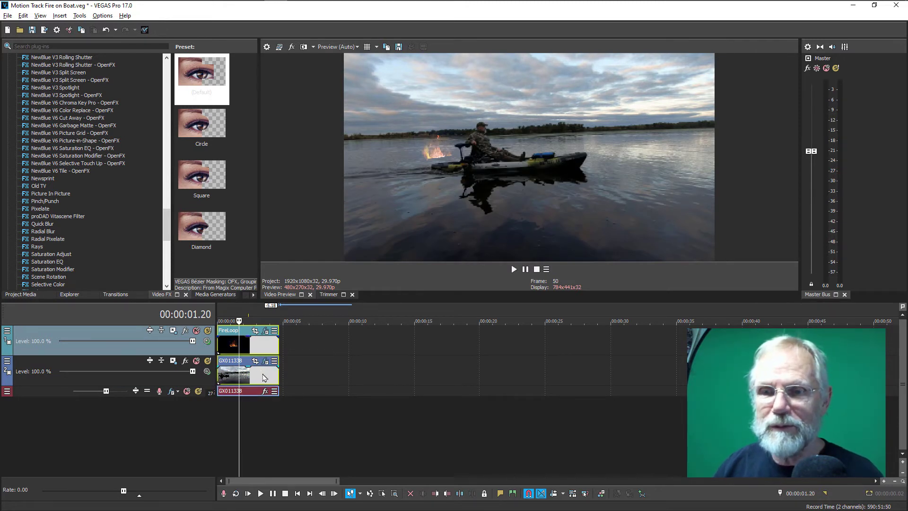
click(298, 494)
click(79, 15)
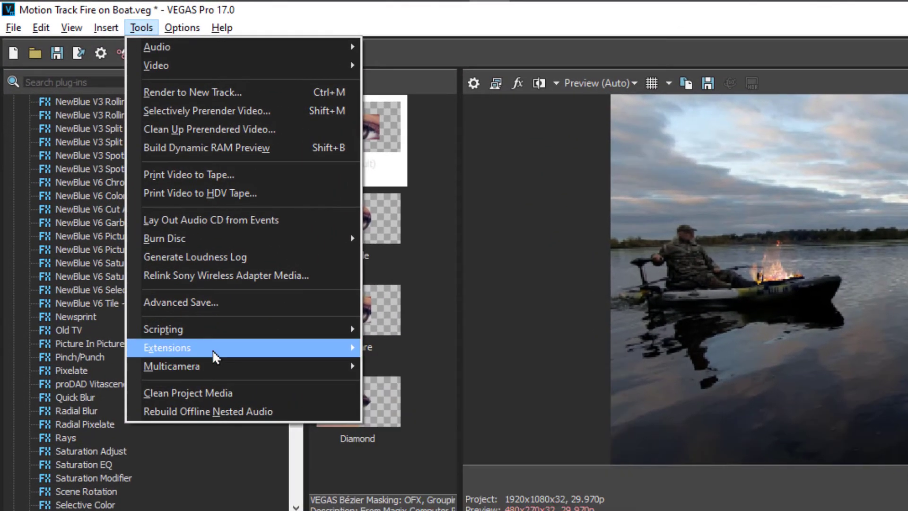
- Run Copy Motion Track to PiP so the fire follows the kayak, then play back to verify
mouse_move(214, 352)
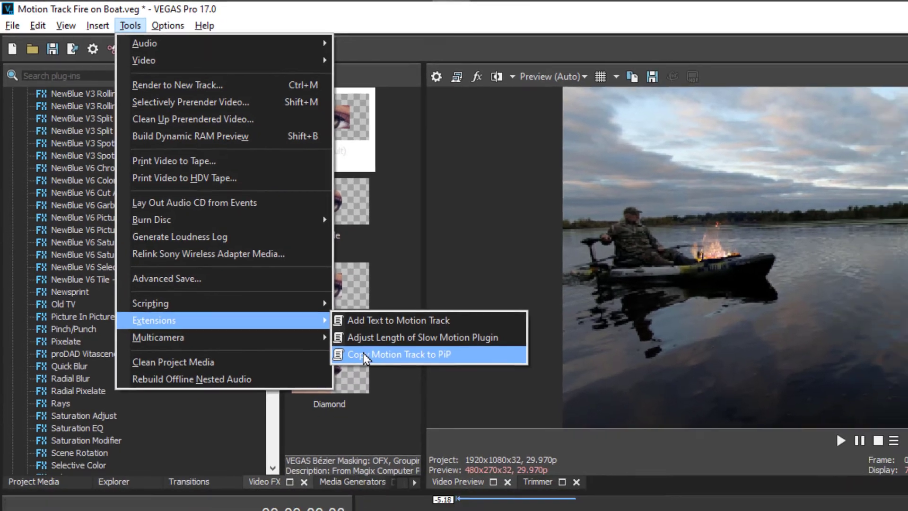
click(396, 385)
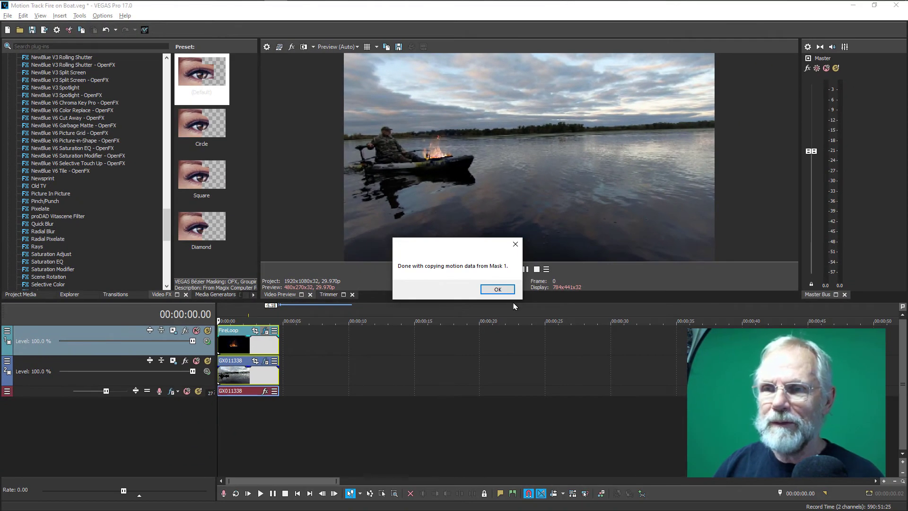
click(498, 289)
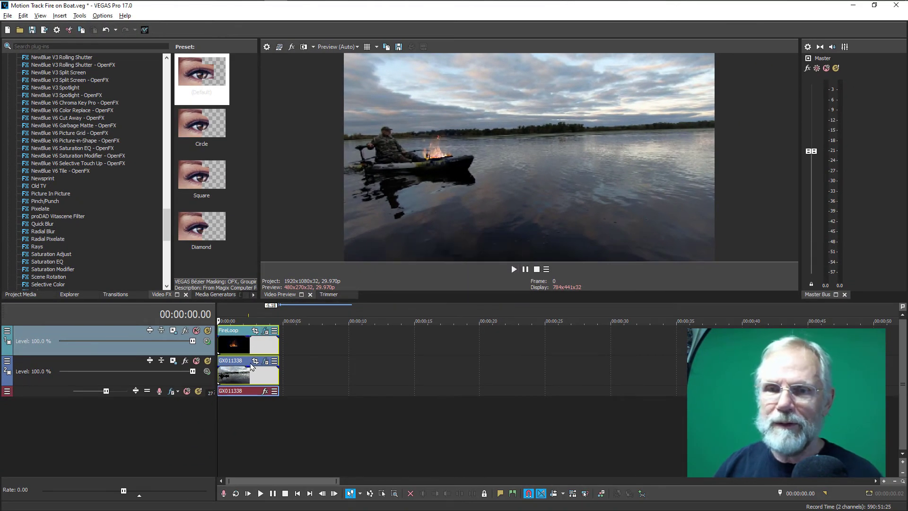
click(225, 404)
key(space)
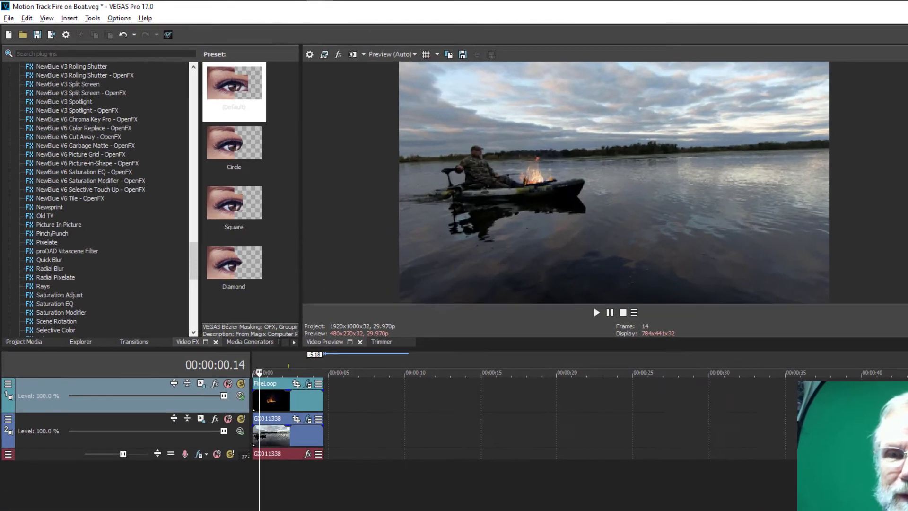
key(space)
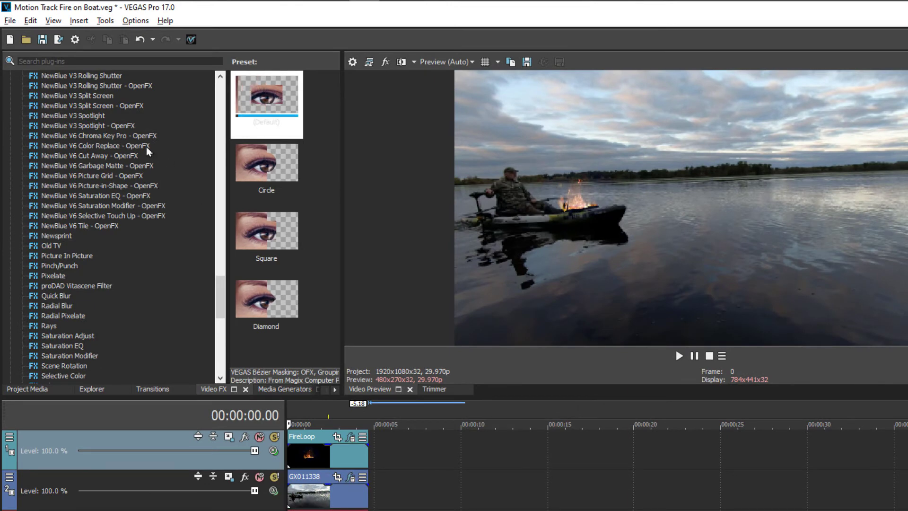
- Try Add Text to Motion Track, dismiss the no-selected-event warning, and select the kayak clip on track 2
click(104, 22)
mouse_move(156, 260)
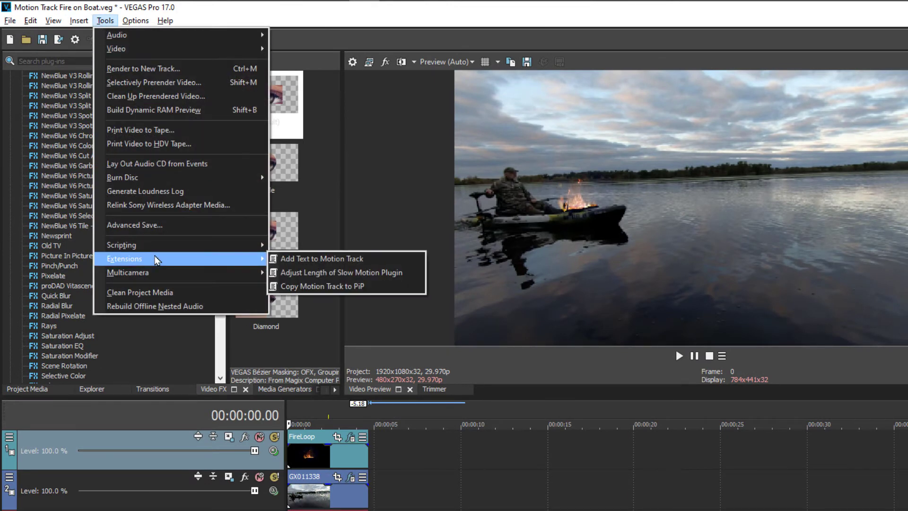
click(290, 262)
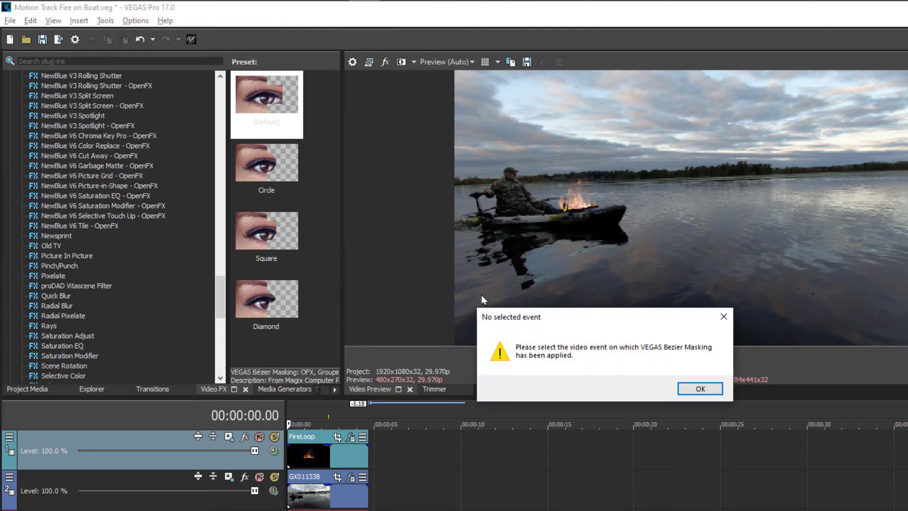
click(686, 390)
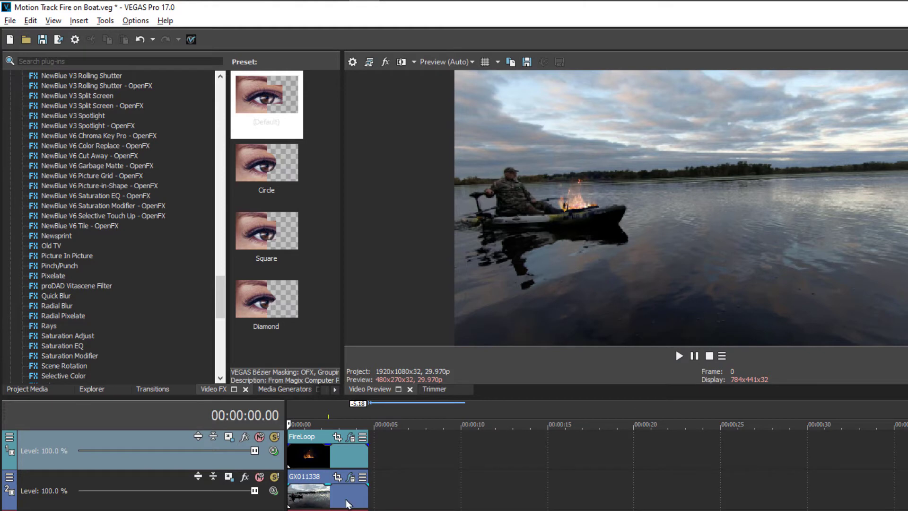
click(346, 504)
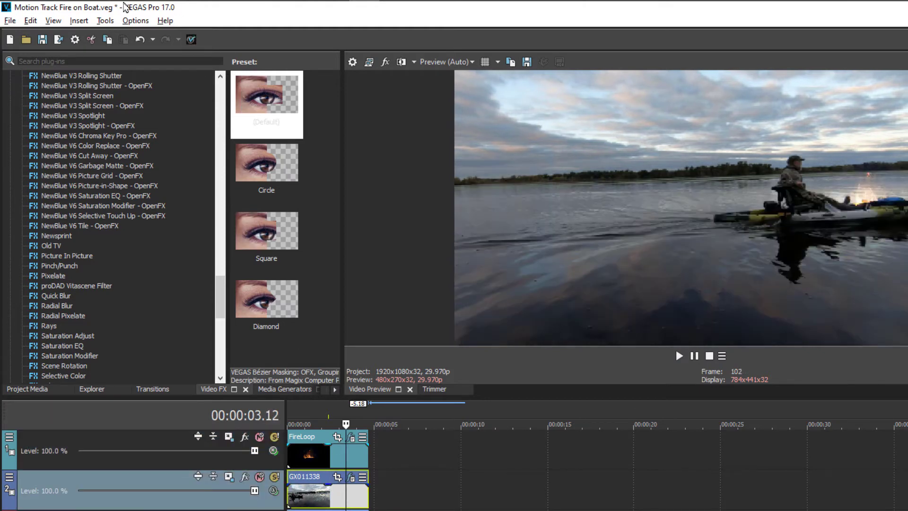
- Run Add Text to Motion Track on the kayak clip with offsets X 0.119 and Y -0.133
click(104, 22)
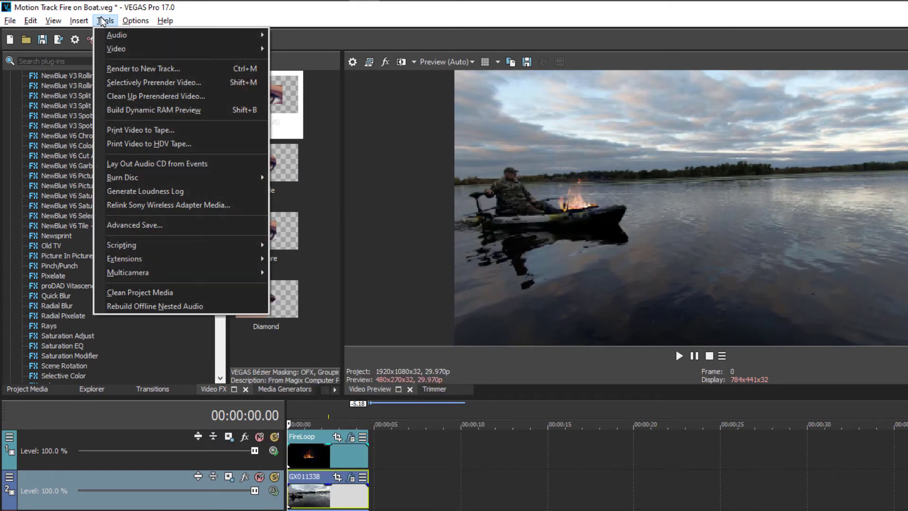
mouse_move(156, 259)
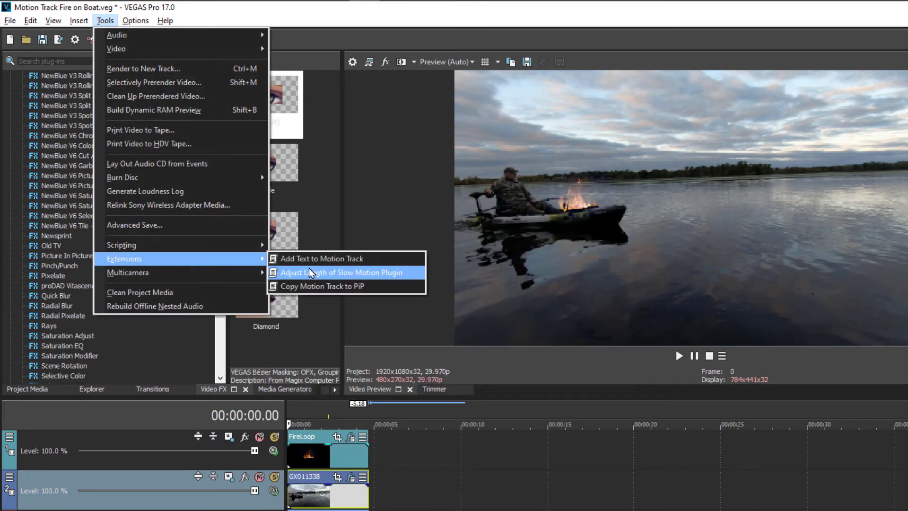
click(308, 258)
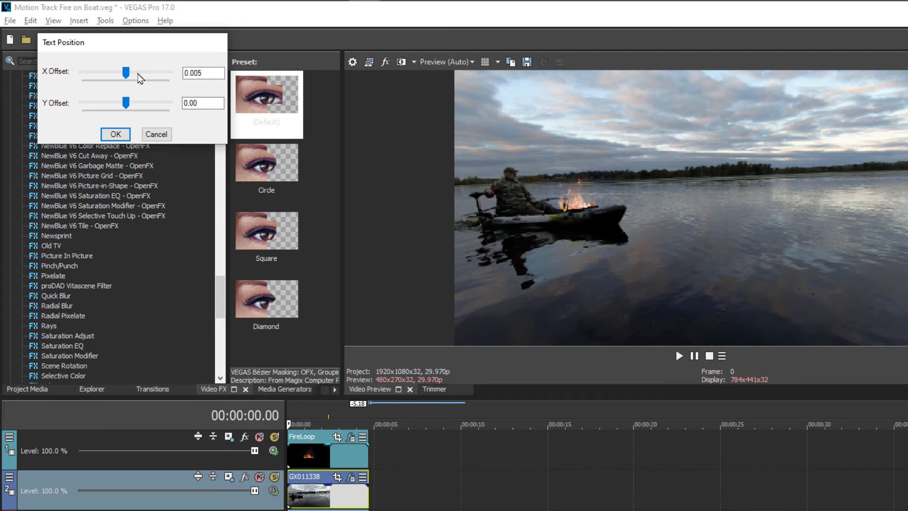
drag(127, 72, 136, 72)
drag(125, 103, 114, 102)
- Create the tracked title event and set its text to font size 12 in white
click(116, 135)
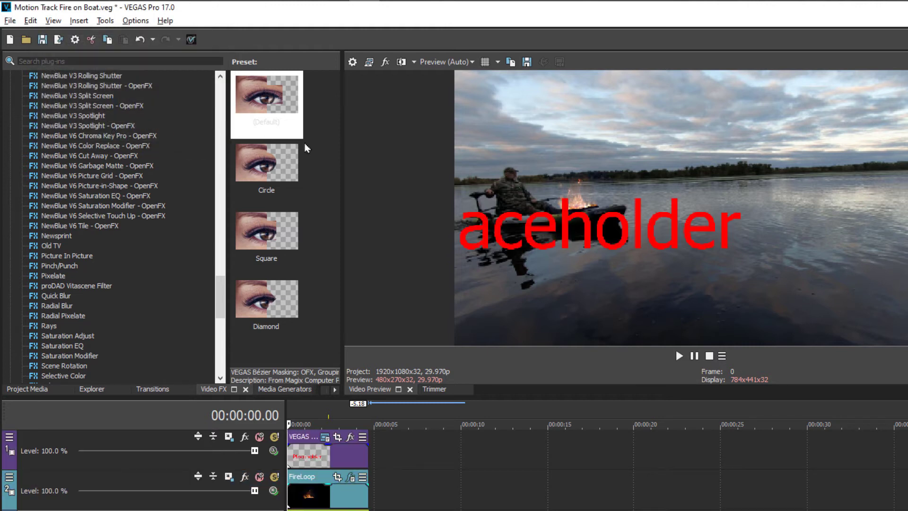
click(324, 440)
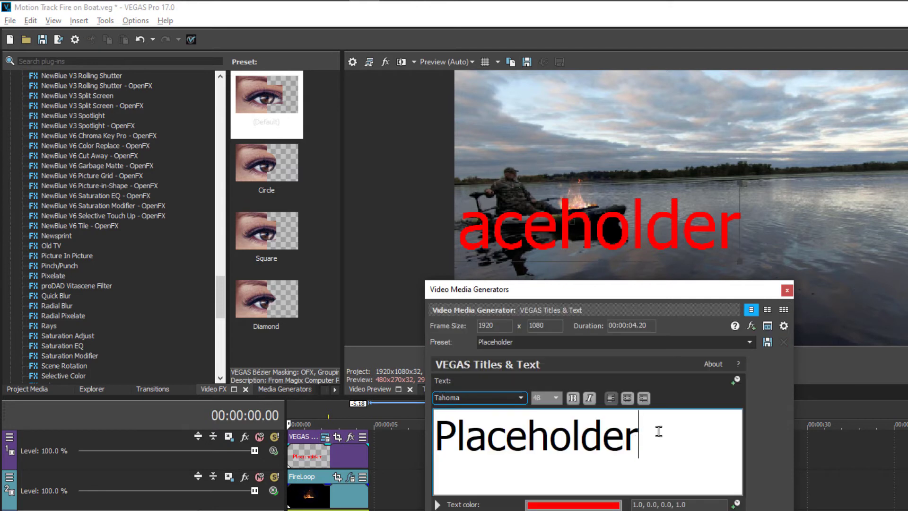
drag(659, 430, 353, 363)
text(Kay)
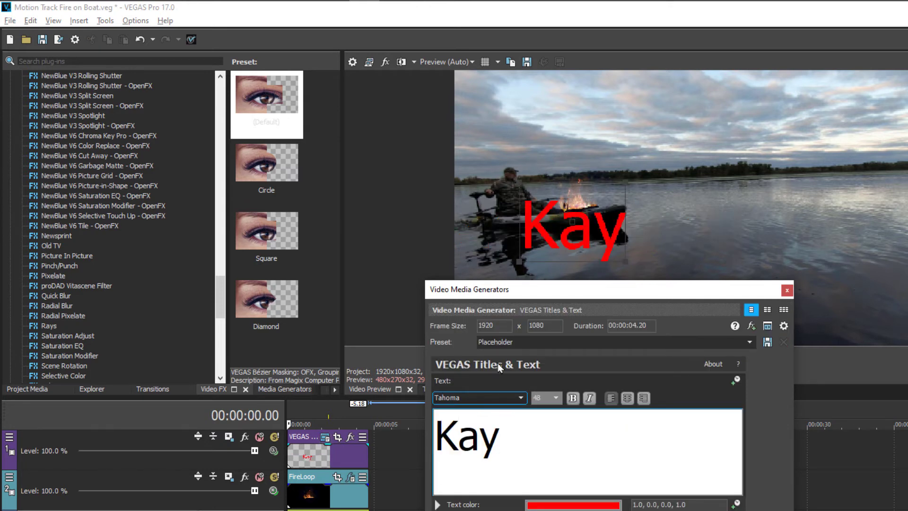
drag(513, 425, 403, 419)
click(554, 400)
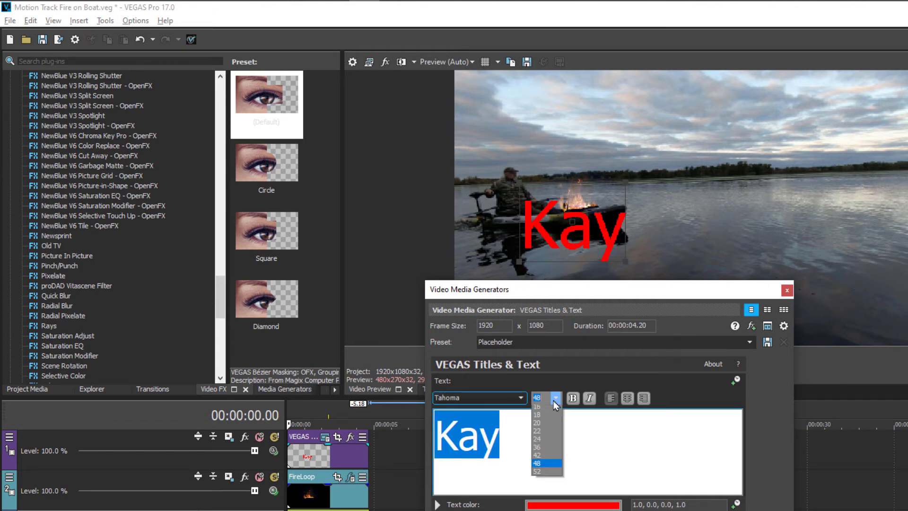
click(544, 423)
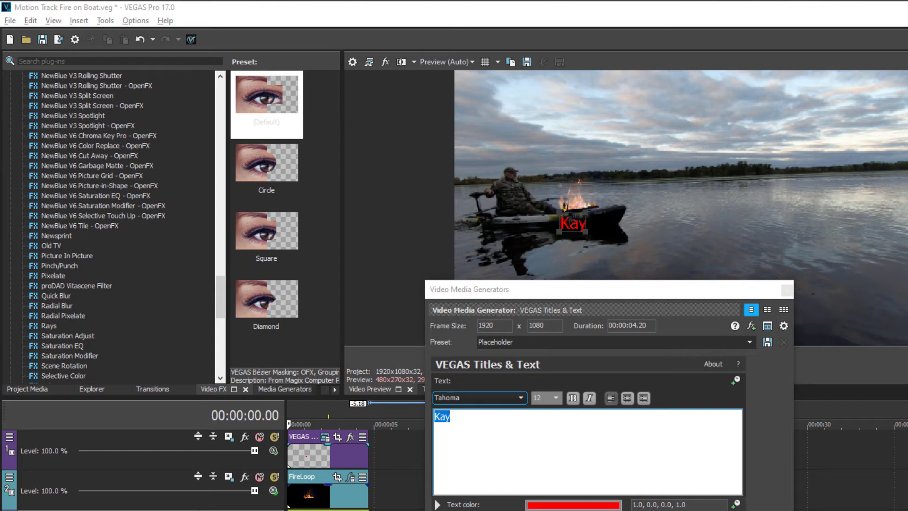
click(501, 450)
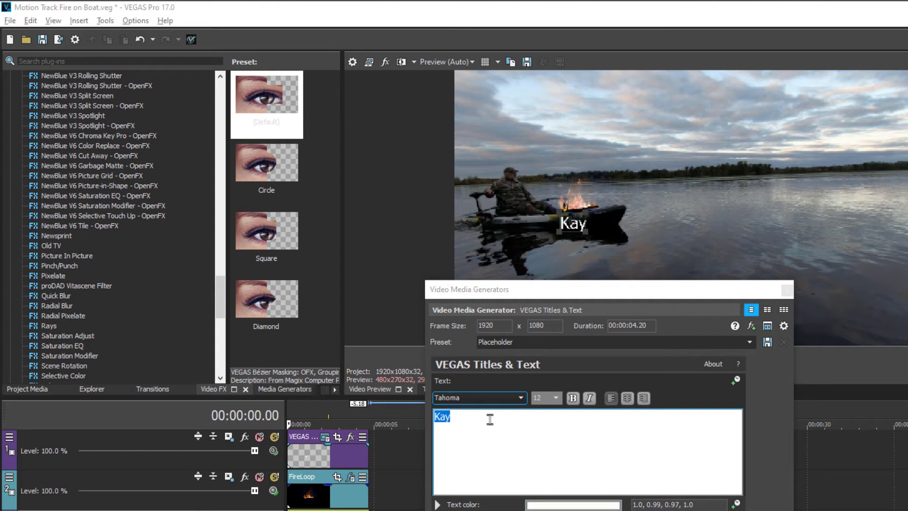
- Change the title text to 'Kayak w/Electric Motor', close the editor, and play back
key(BackSpace)
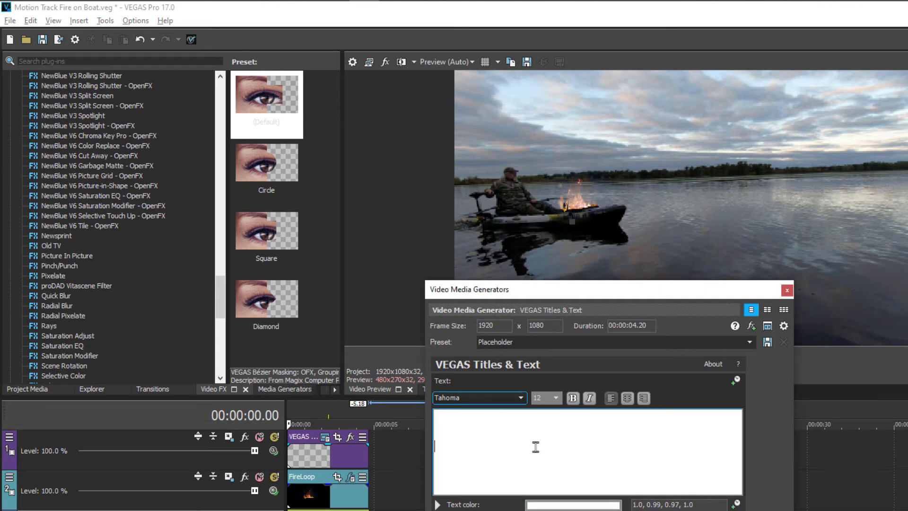
text(Kayak)
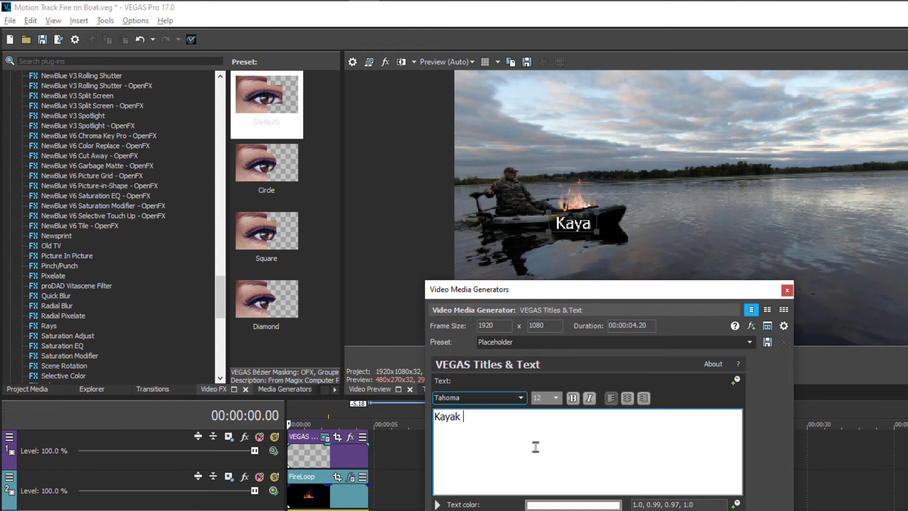
text( w/Electri)
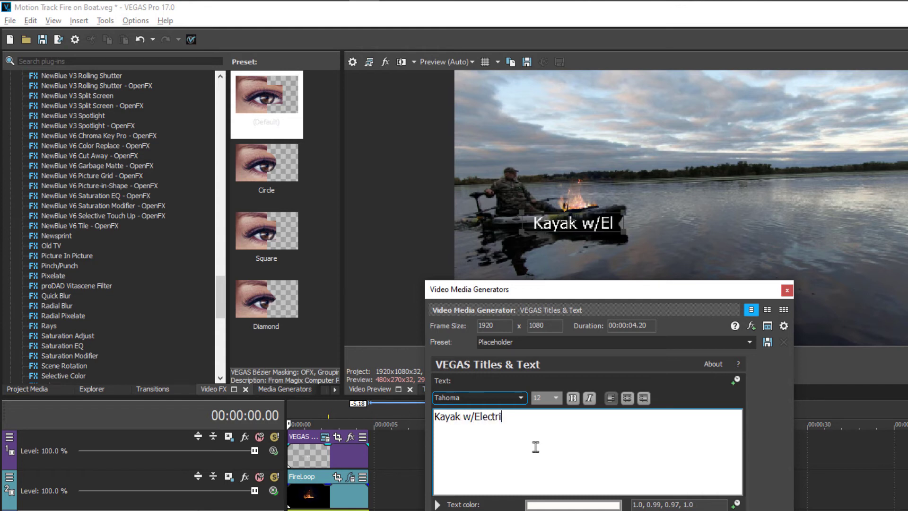
text(c Motor)
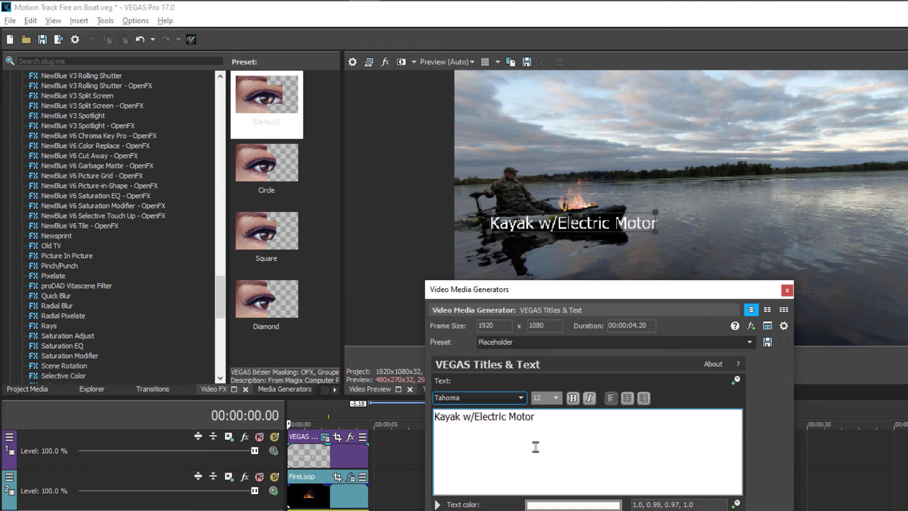
click(787, 292)
click(679, 354)
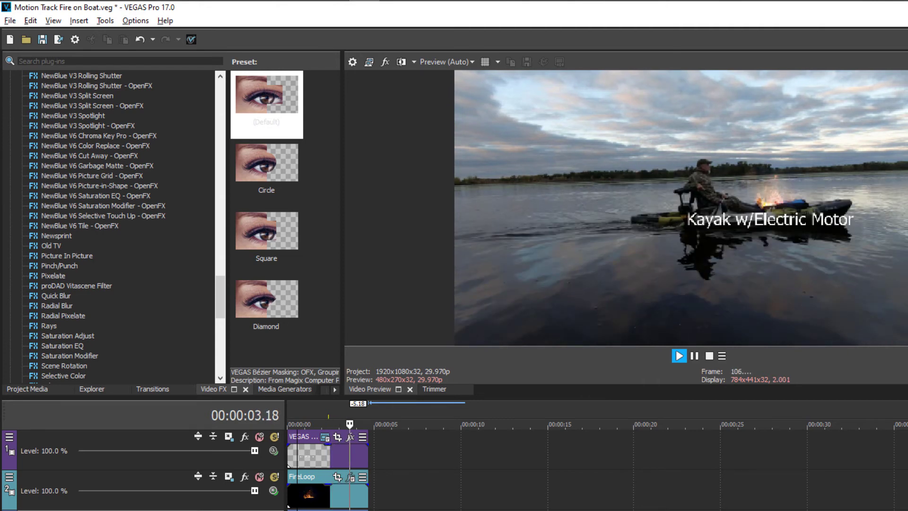
key(space)
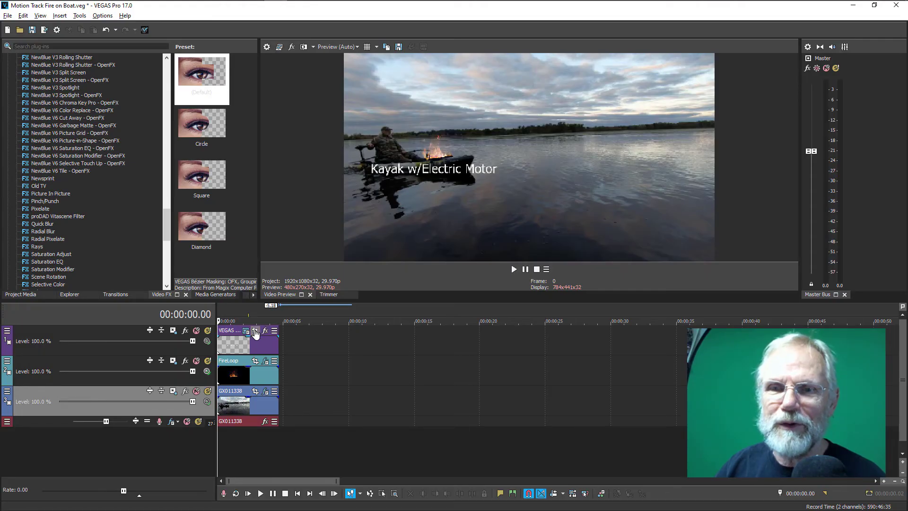
- Nudge the title via Pan/Crop to centre 1,010 × 452.5 below the kayak, then play back to check
click(256, 332)
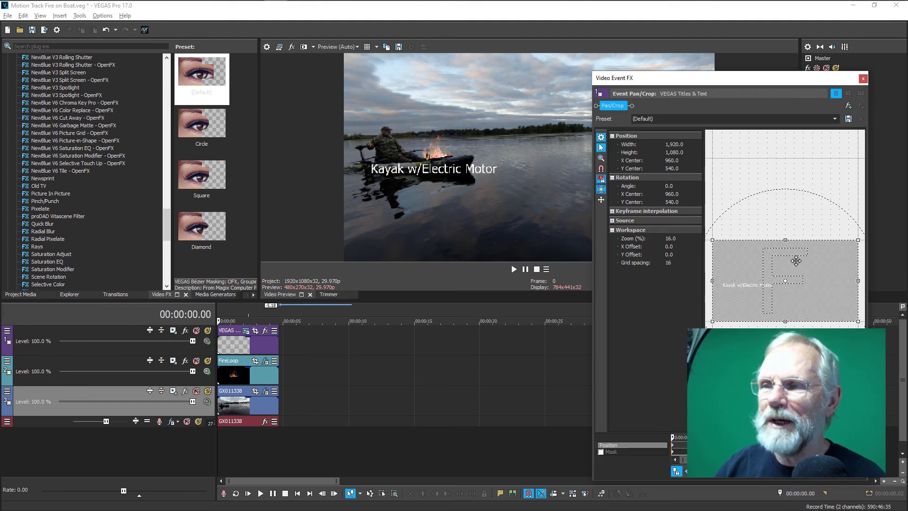
drag(797, 258, 800, 254)
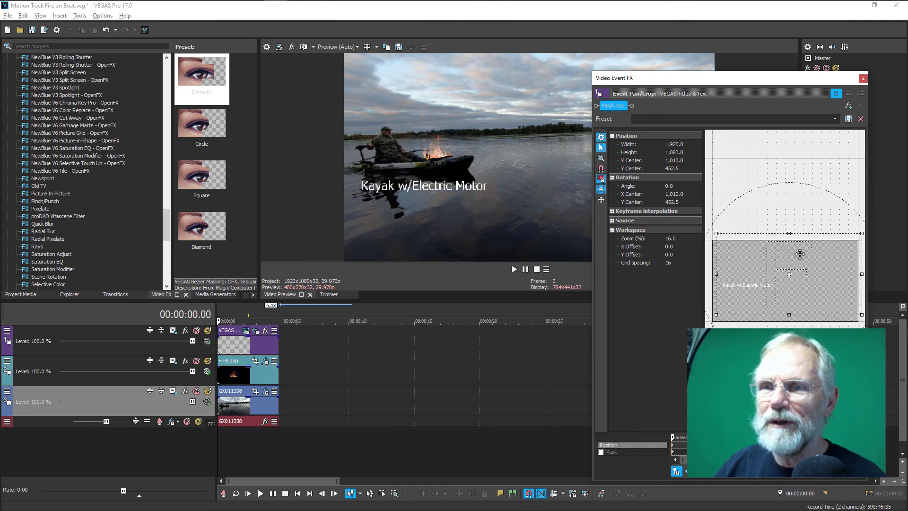
click(863, 81)
key(space)
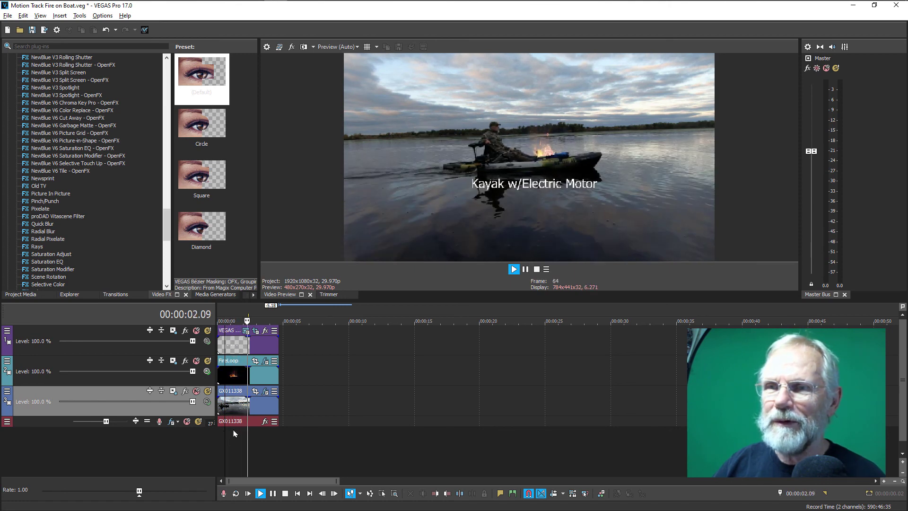
click(271, 434)
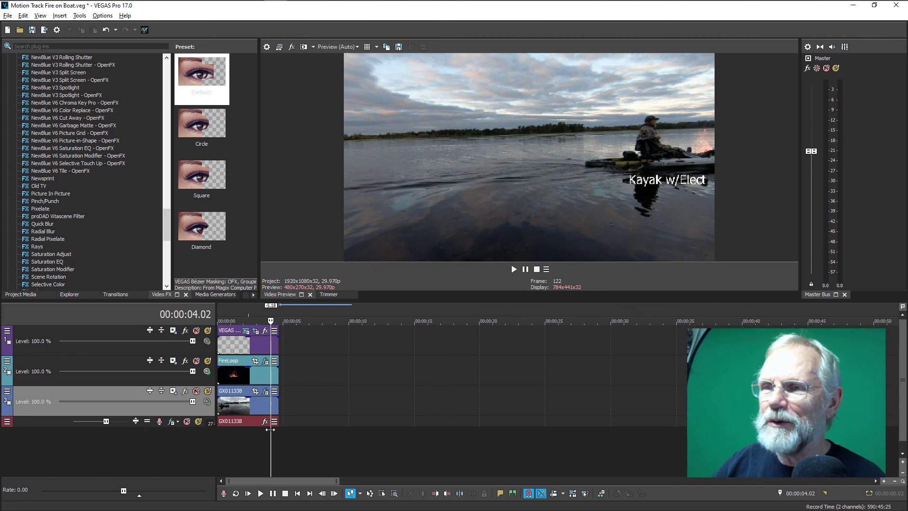
mouse_move(269, 429)
mouse_down()
mouse_move(260, 428)
mouse_move(269, 431)
mouse_up()
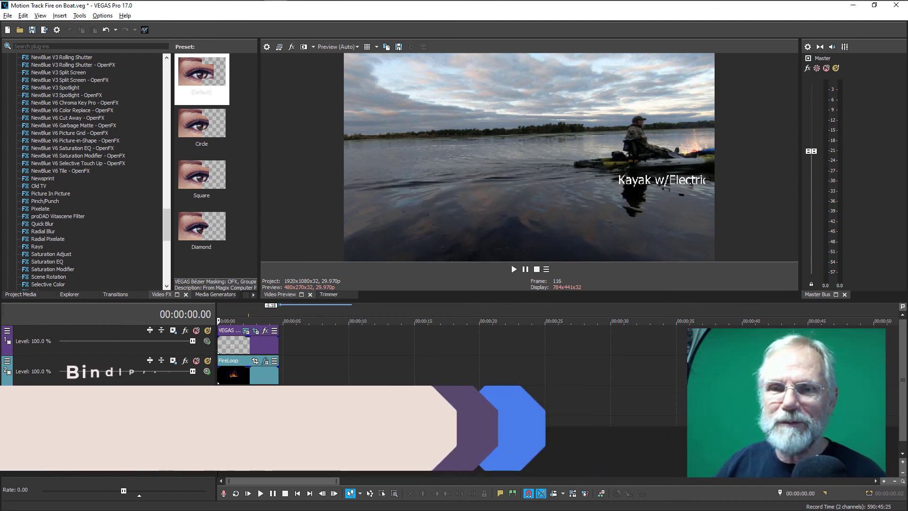